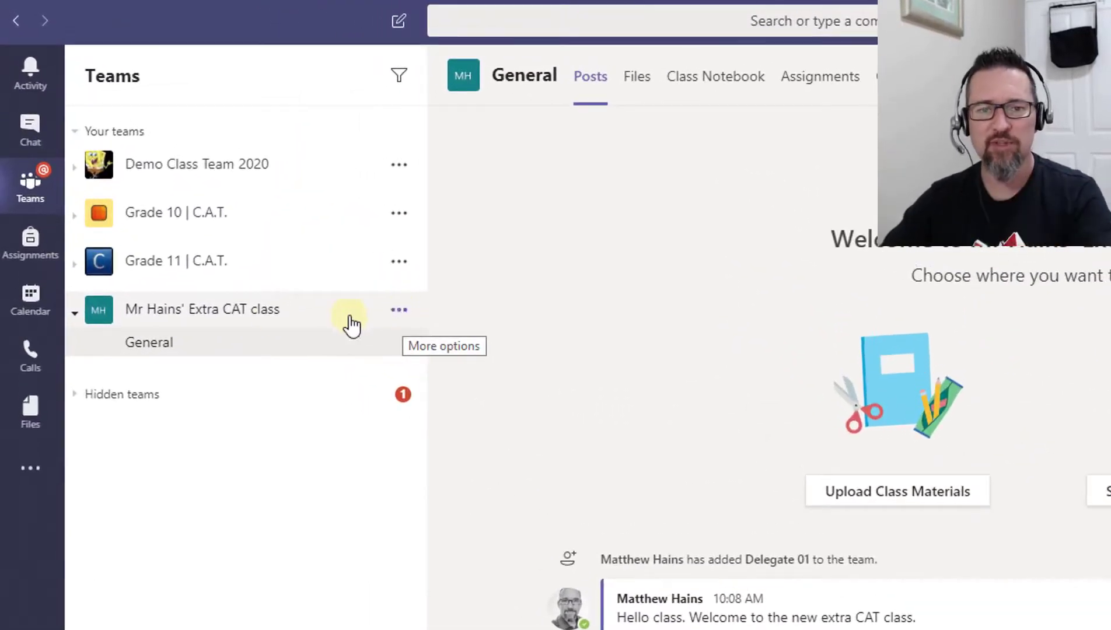
Start a new channel in the Extra CAT class team and name it "Homework"
{"action": "left_click", "coordinate": [403, 312]}
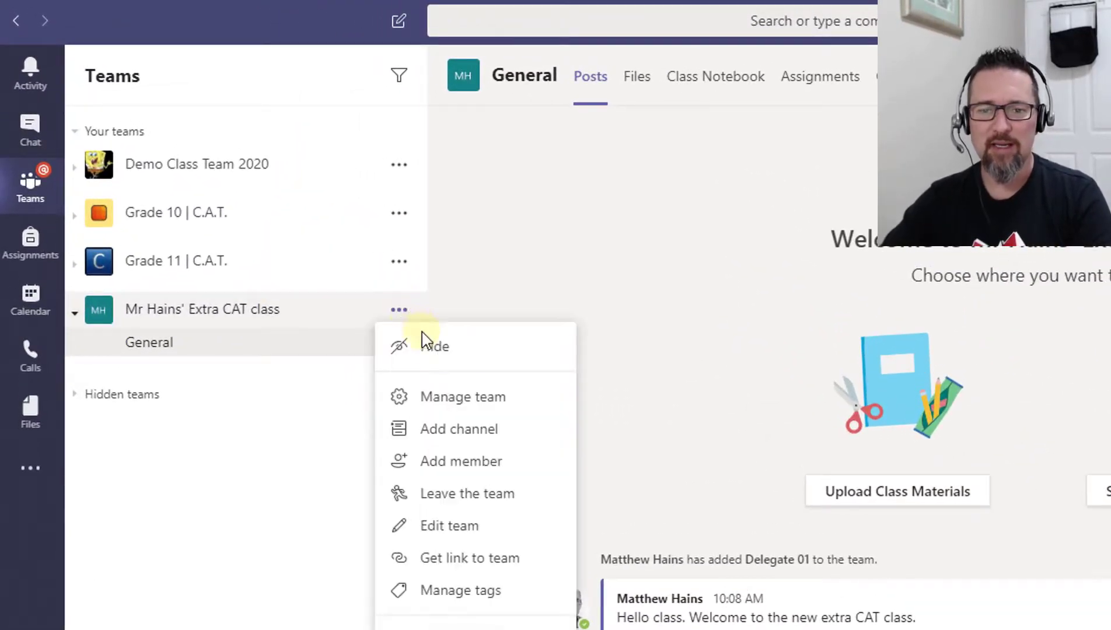
{"action": "left_click", "coordinate": [527, 443]}
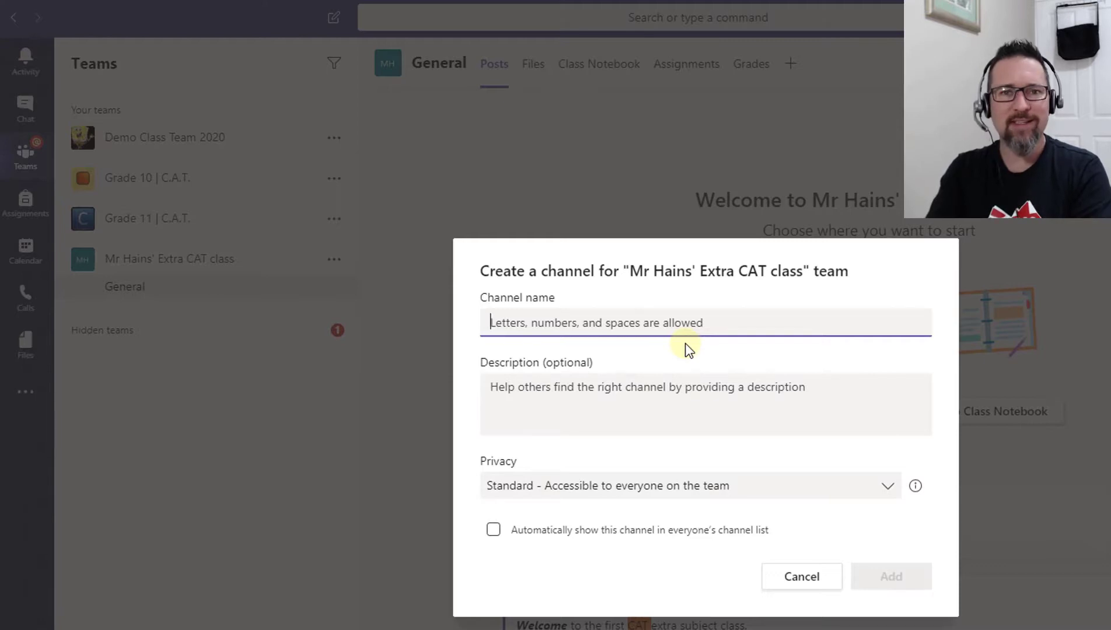
{"action": "type", "text": "Hom"}
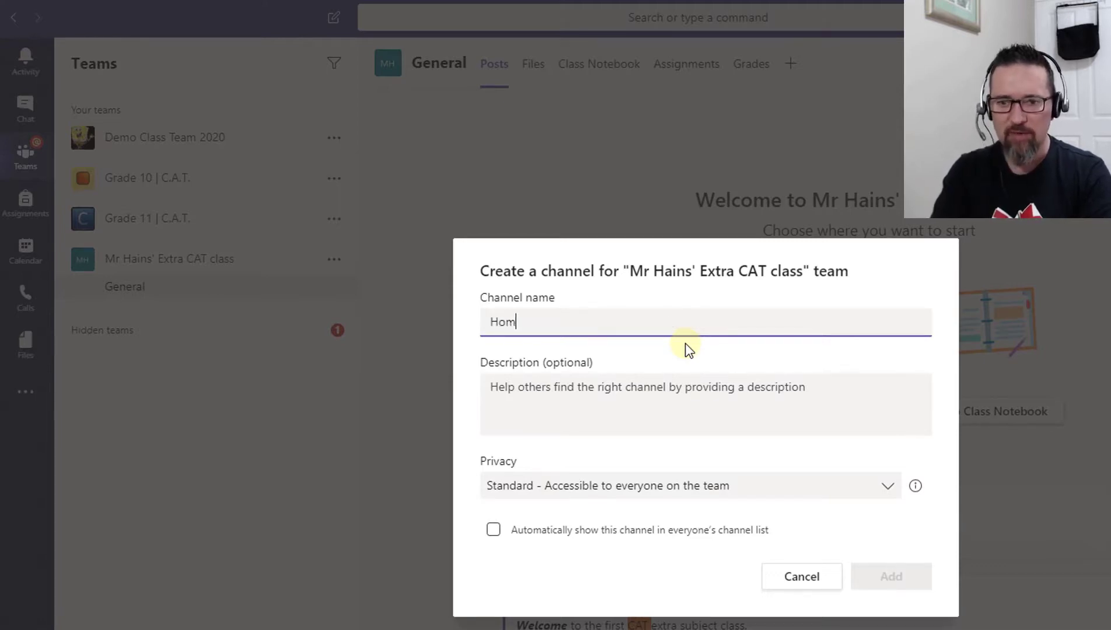
{"action": "type", "text": "ework"}
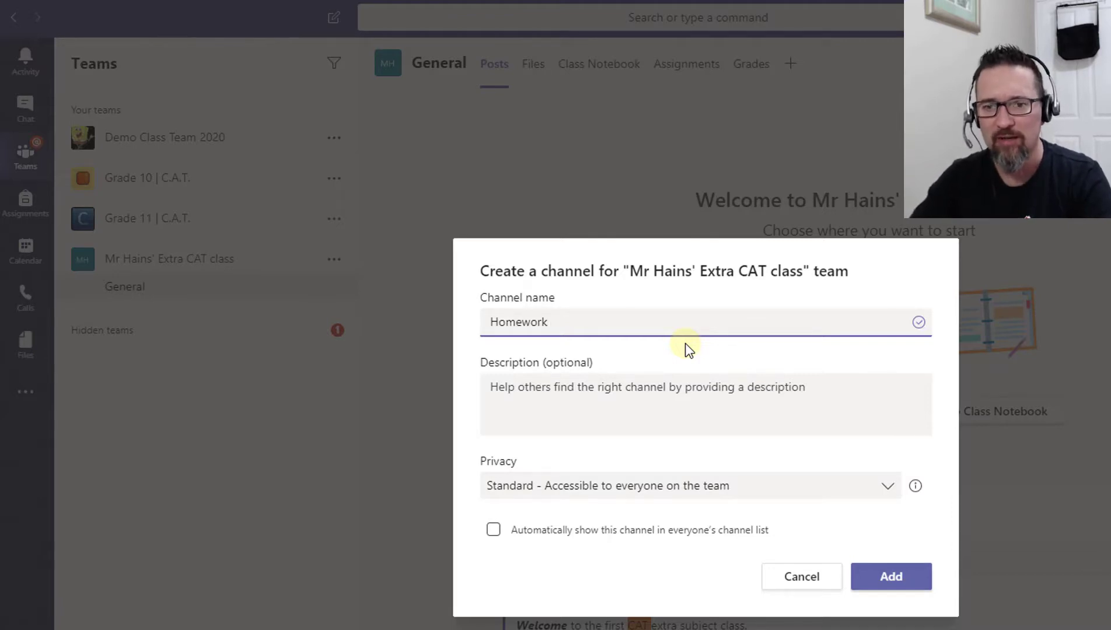
{"action": "left_click", "coordinate": [672, 398]}
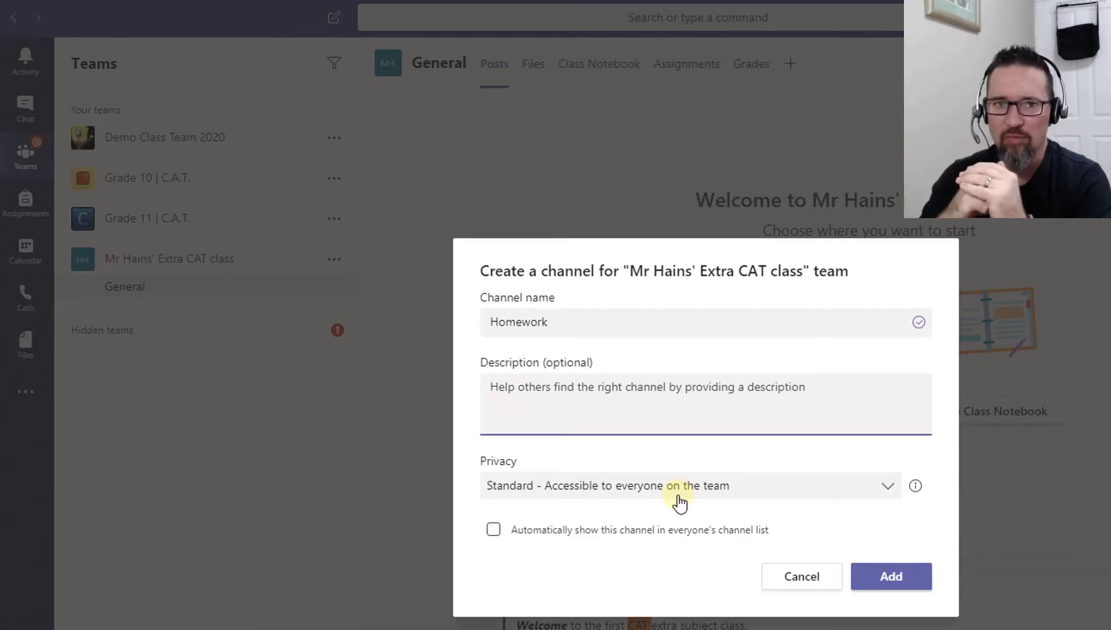
Keep the channel's privacy at Standard, have it shown automatically in everyone's channel list, and add the channel
{"action": "left_click", "coordinate": [887, 493]}
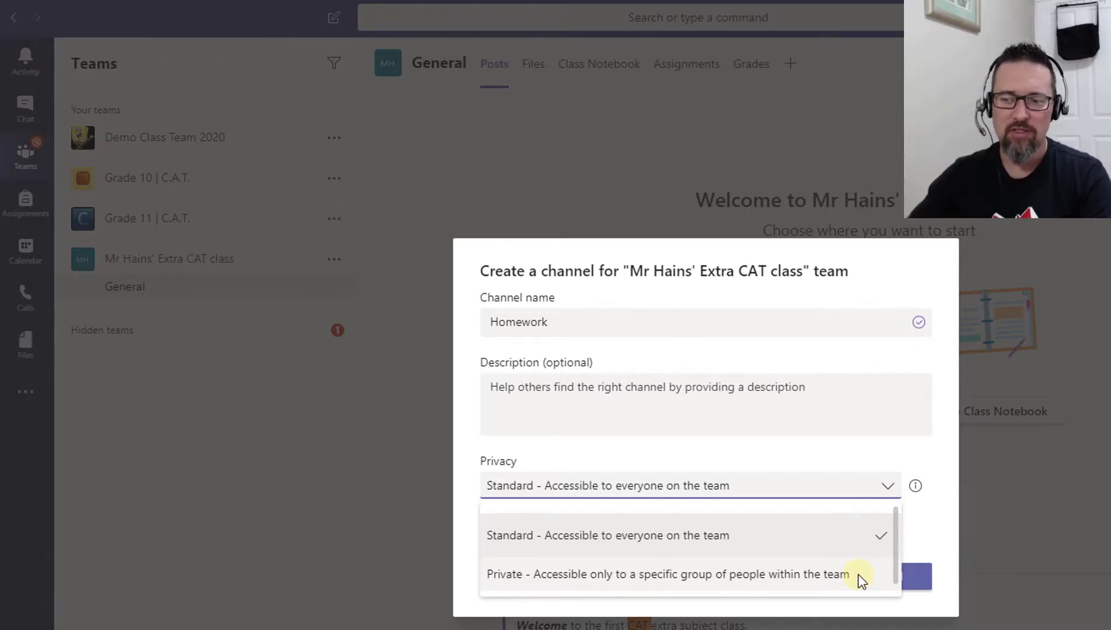
{"action": "left_click", "coordinate": [561, 535]}
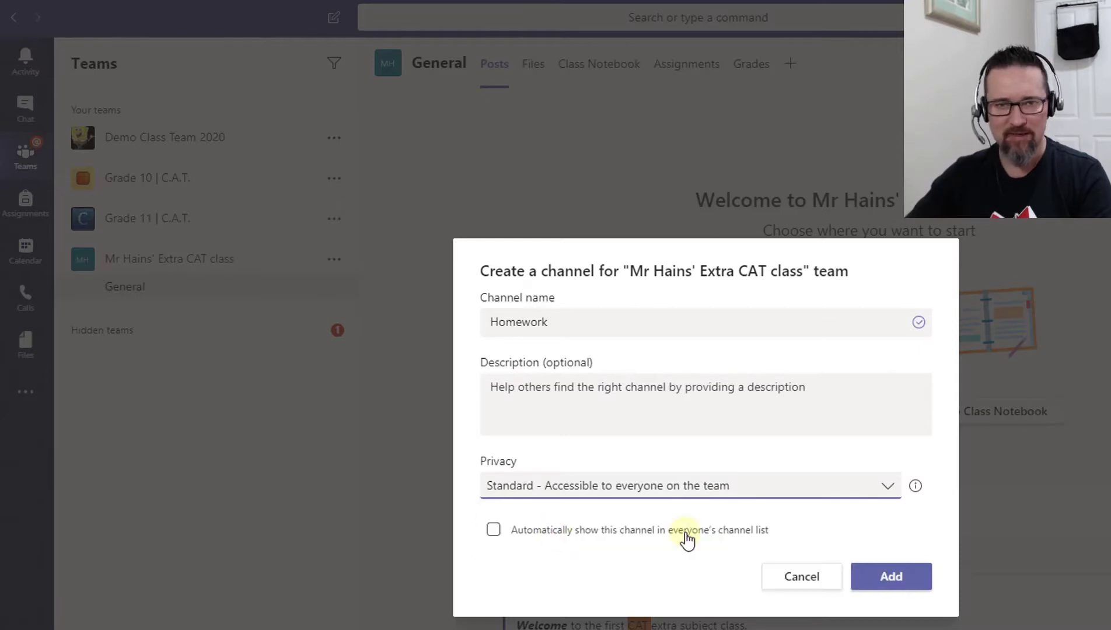
{"action": "left_click", "coordinate": [777, 460]}
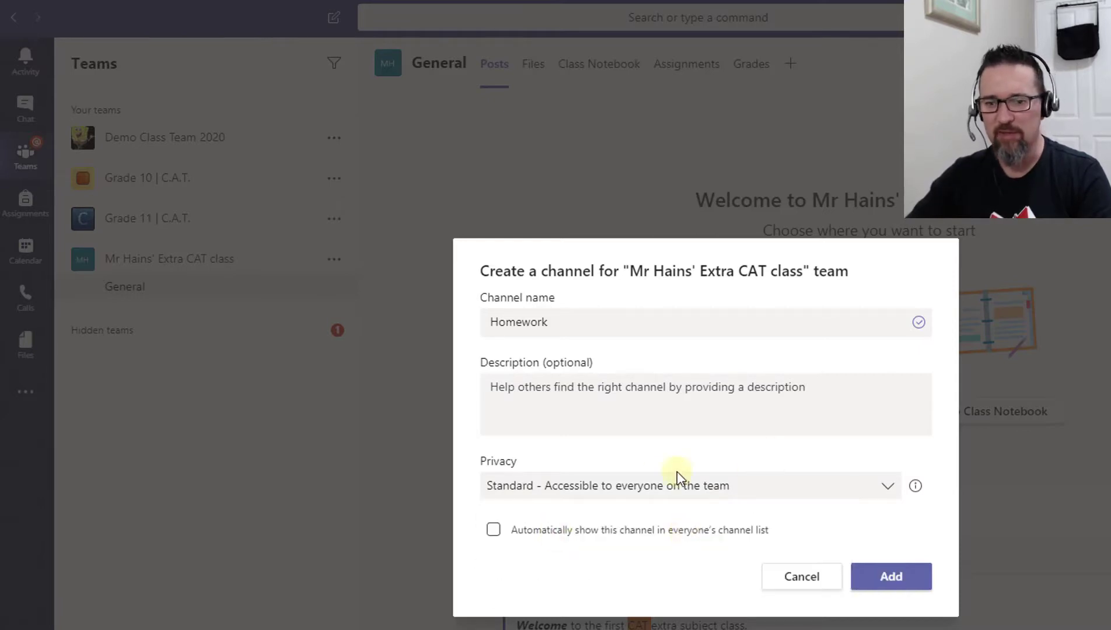
{"action": "left_click", "coordinate": [528, 535]}
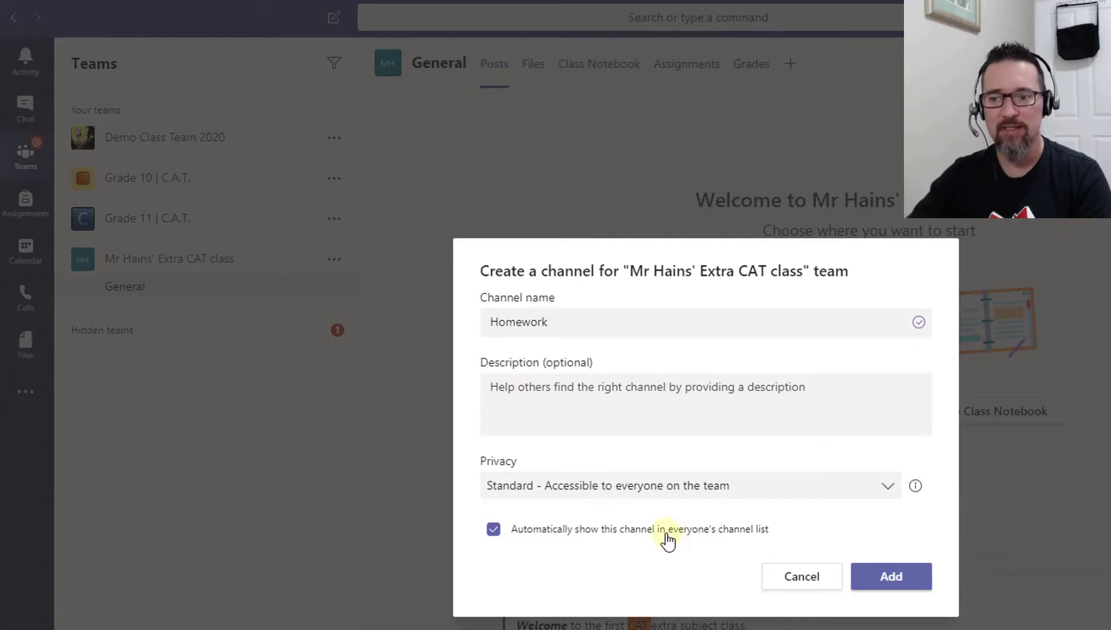
{"action": "left_click", "coordinate": [902, 579]}
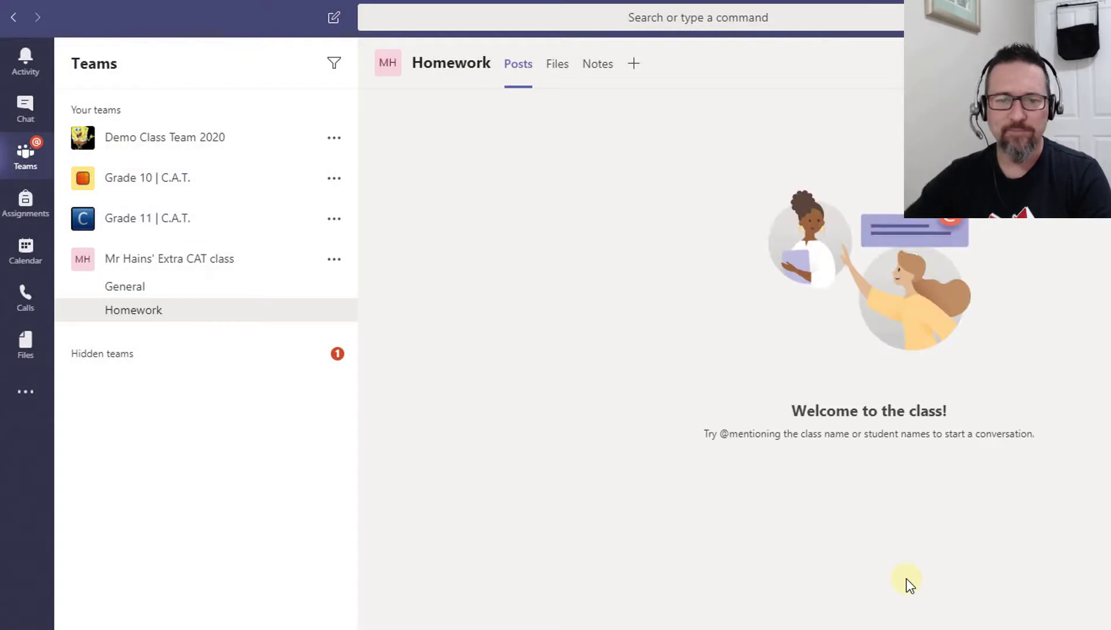
Compare the General channel with the Homework channel, and check Homework's files and posts
{"action": "left_click", "coordinate": [162, 297]}
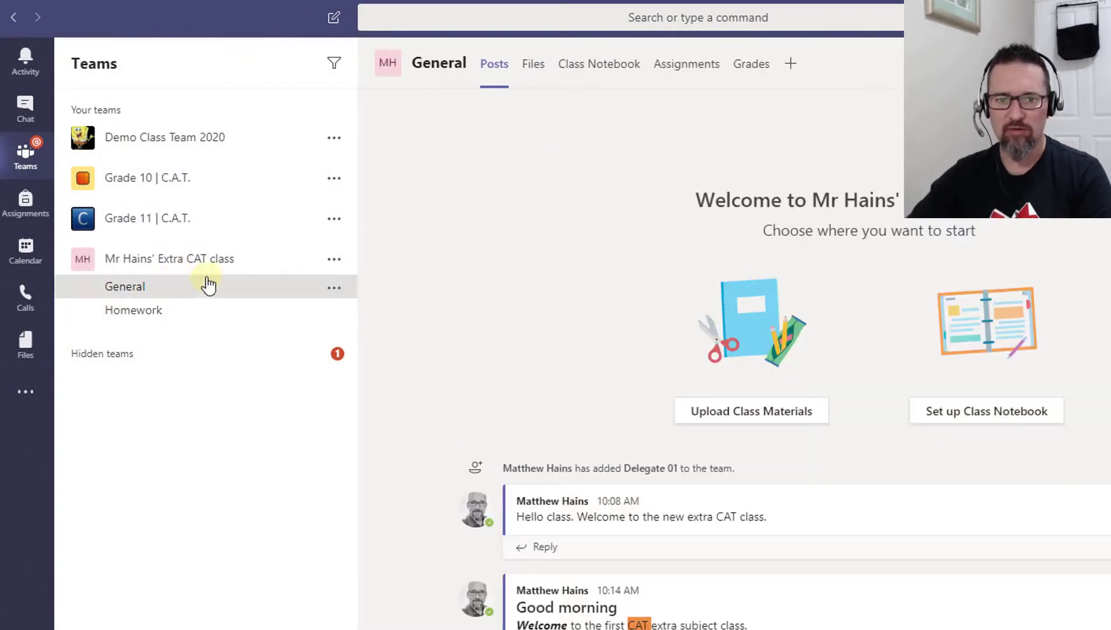
{"action": "left_click", "coordinate": [168, 318]}
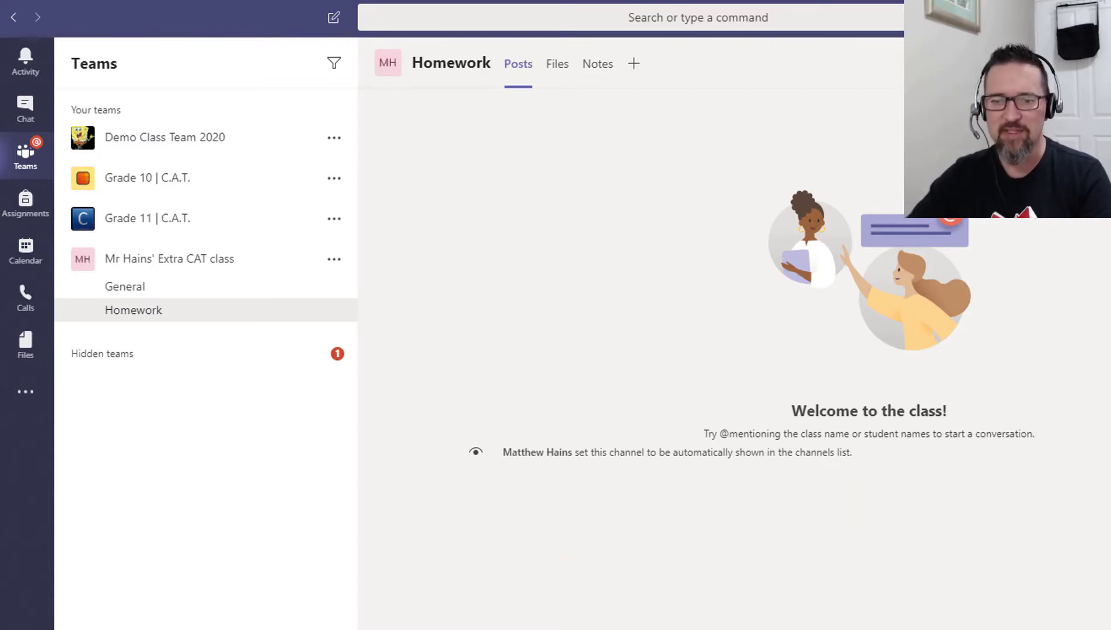
{"action": "left_click", "coordinate": [565, 69]}
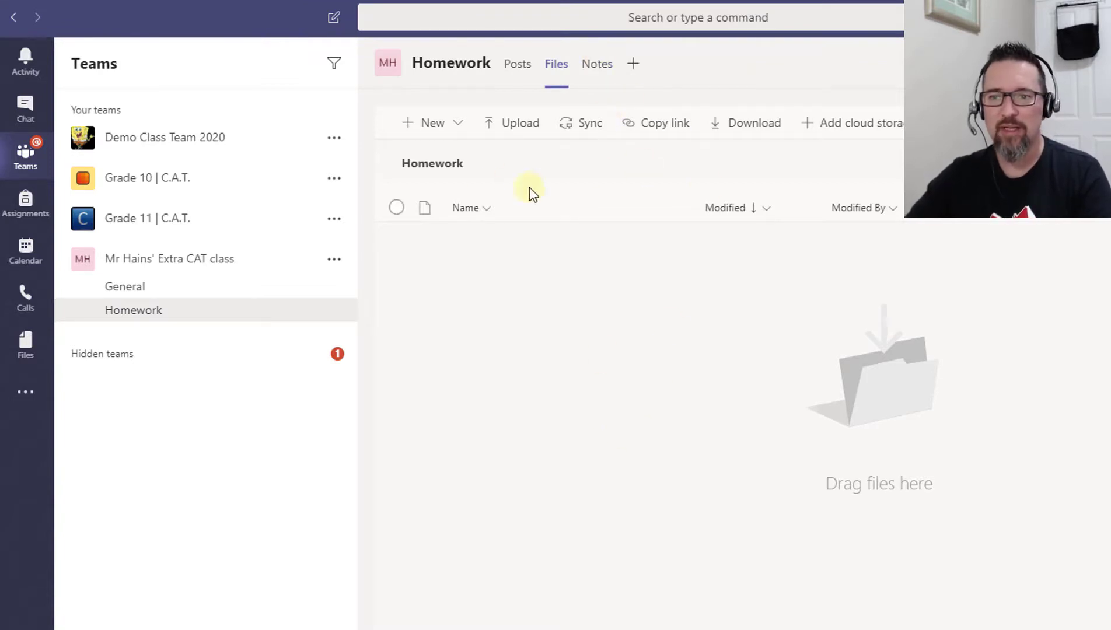
{"action": "left_click", "coordinate": [520, 65]}
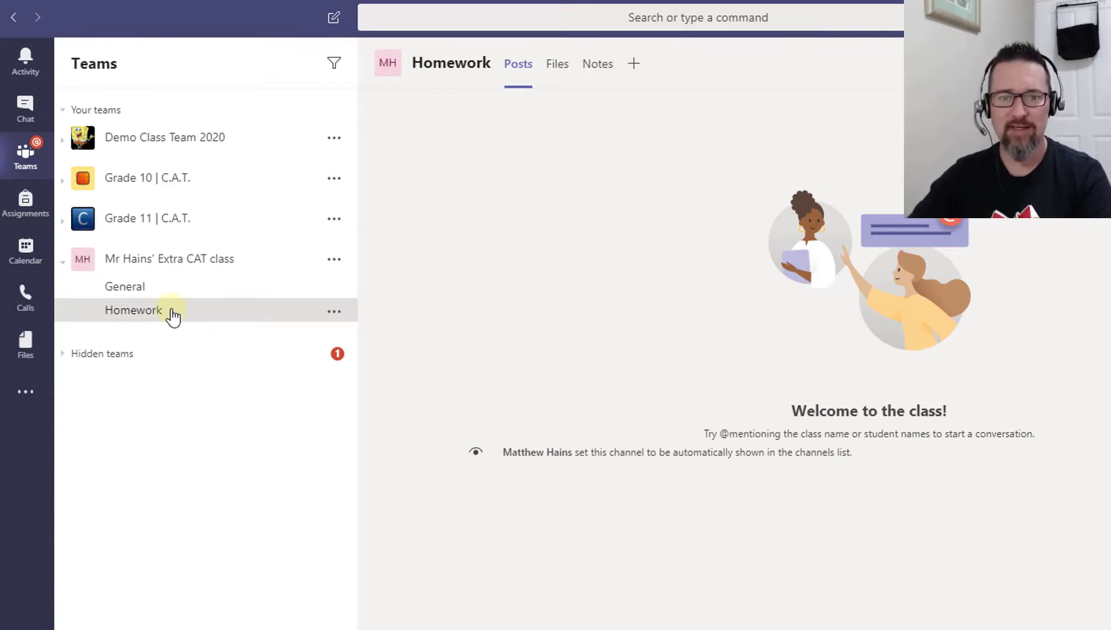
Start another channel in the Extra CAT class team and name it "Revision for individuals"
{"action": "left_click", "coordinate": [334, 260]}
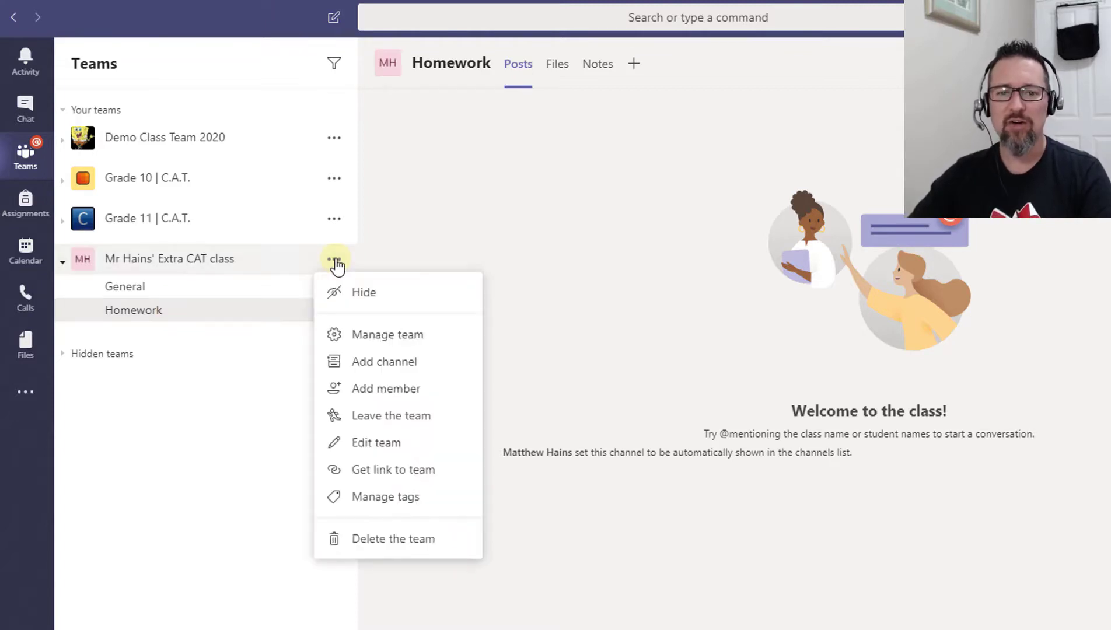
{"action": "left_click", "coordinate": [432, 365]}
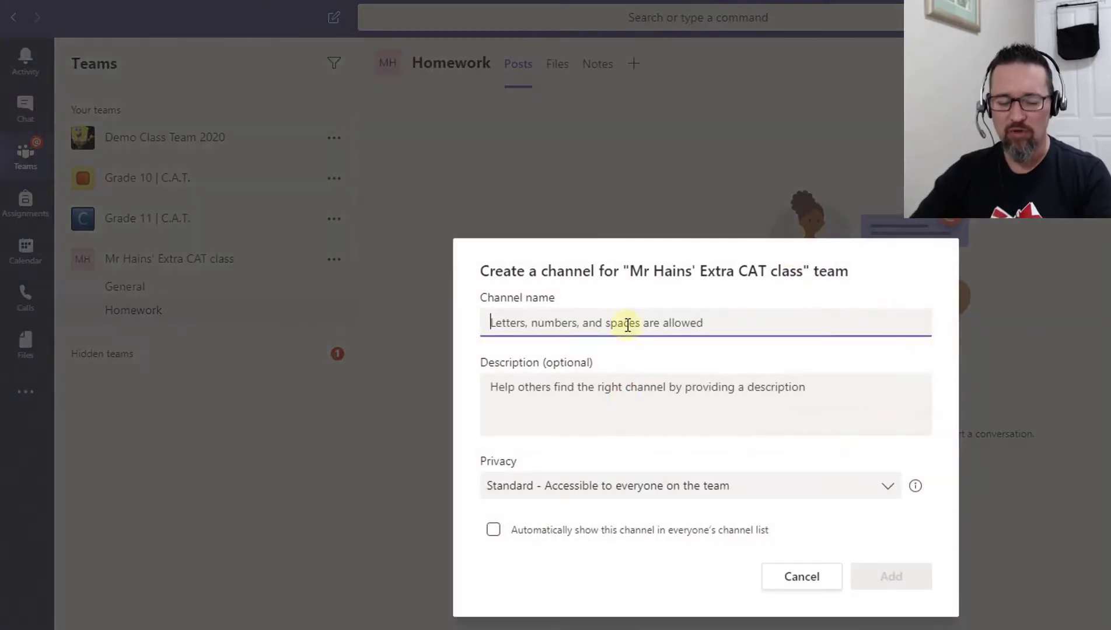
{"action": "type", "text": "Revision"}
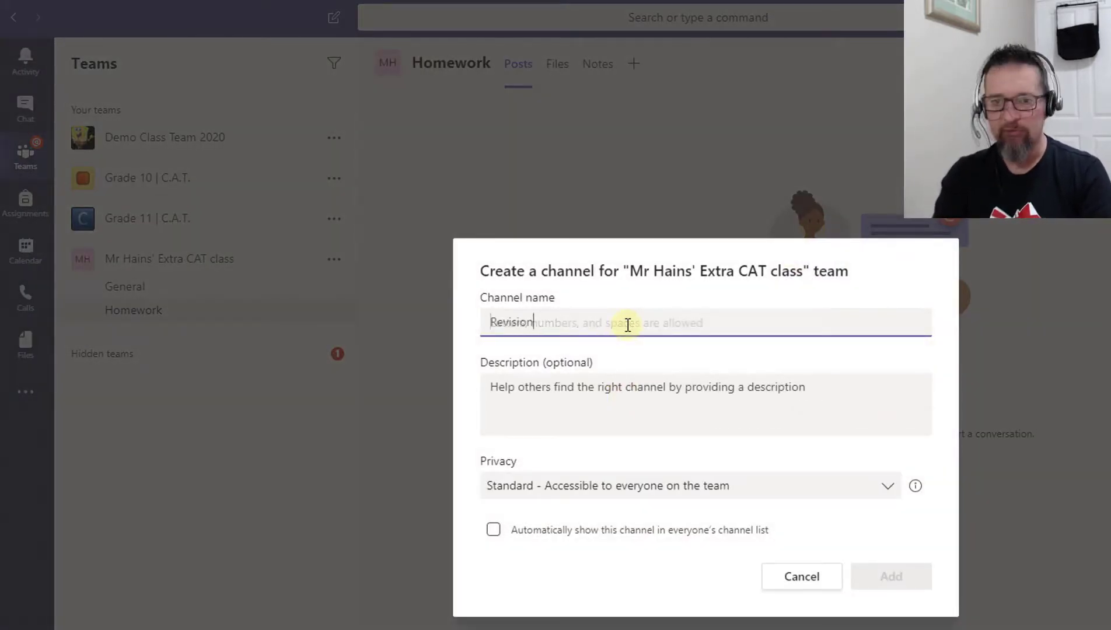
{"action": "type", "text": " for ind"}
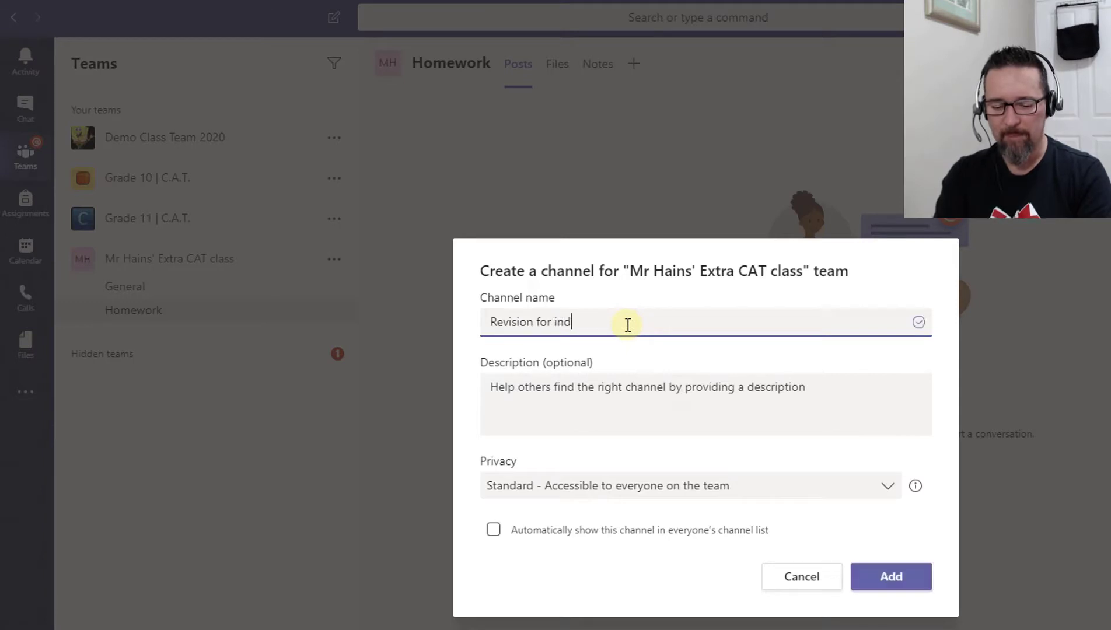
{"action": "type", "text": "ividuals"}
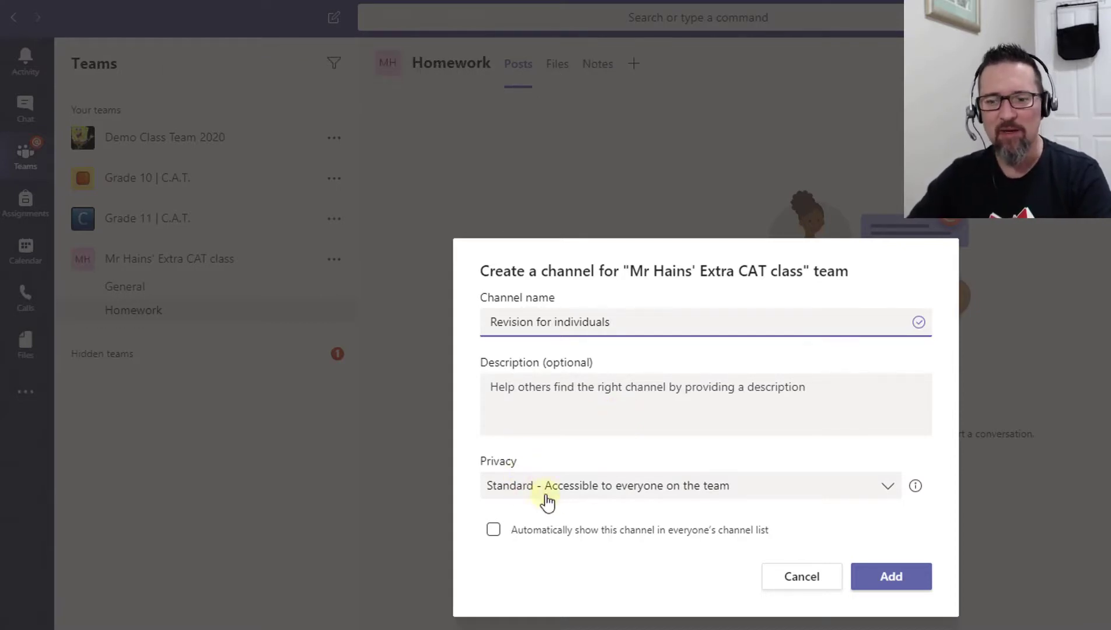
Make the new channel Private, accessible only to a specific group of people within the team, and proceed to adding members
{"action": "left_click", "coordinate": [570, 493]}
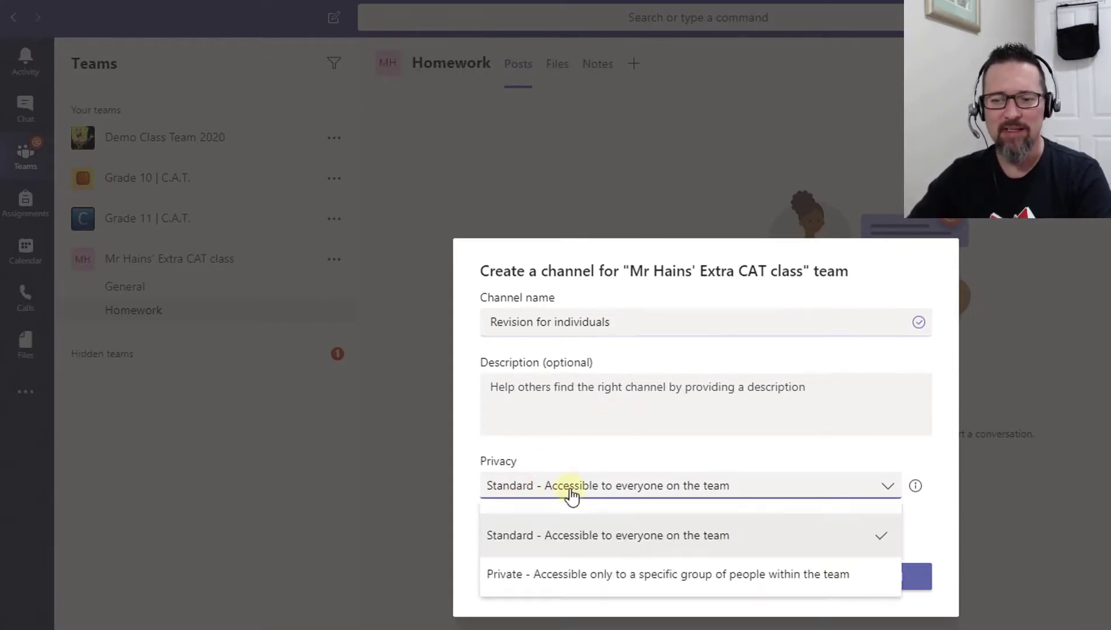
{"action": "left_click", "coordinate": [504, 575]}
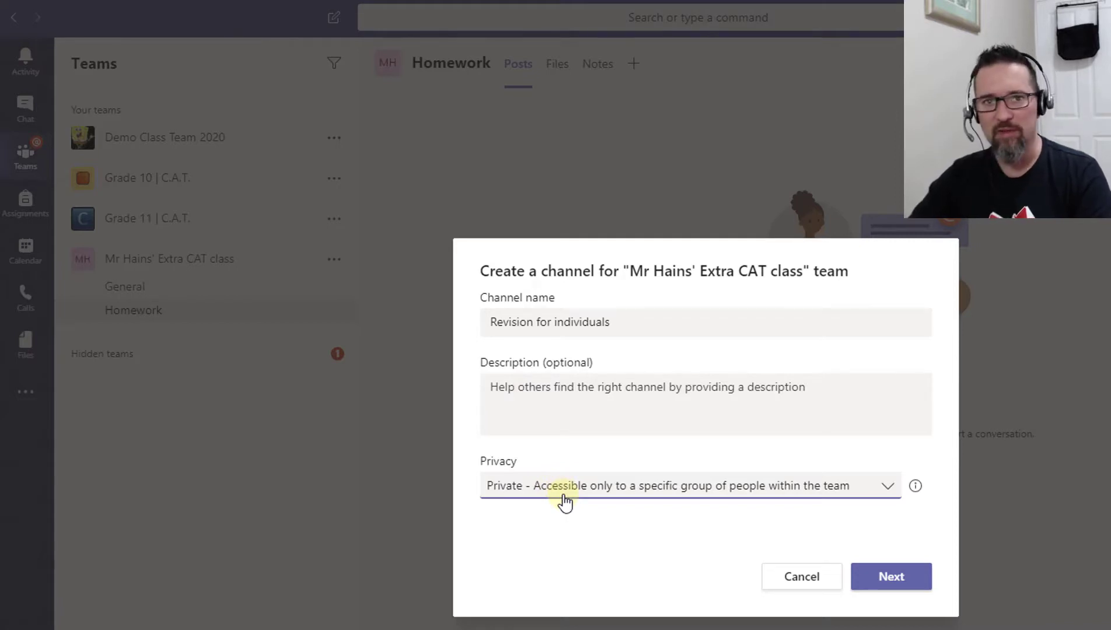
{"action": "left_click", "coordinate": [916, 578]}
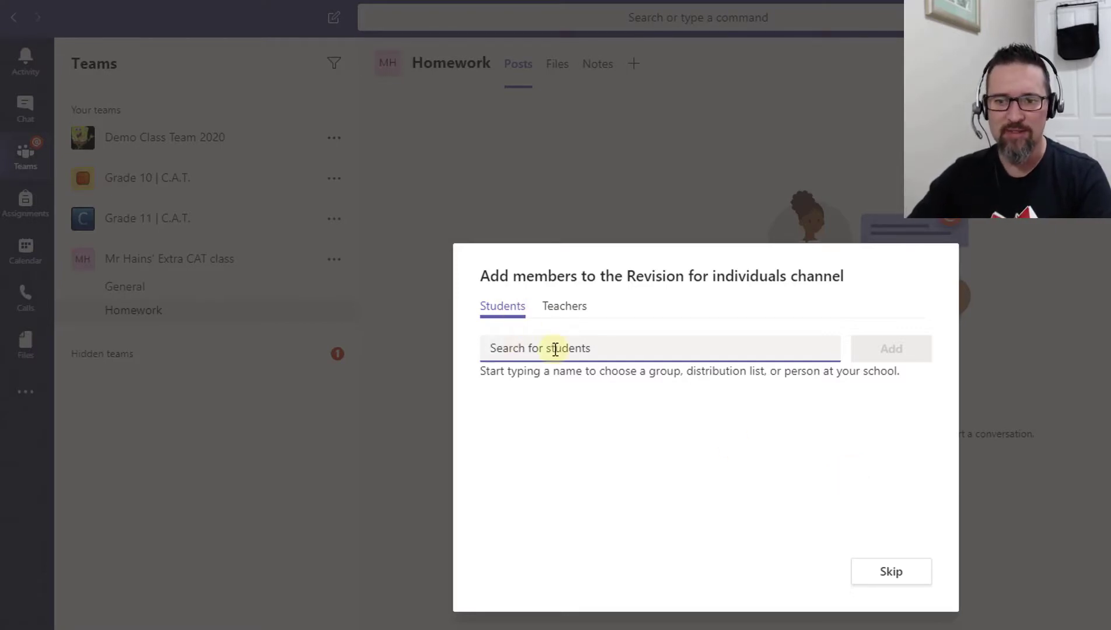
Add Delegate 01 as a student member of the Revision for individuals channel and finish the setup
{"action": "type", "text": "dele"}
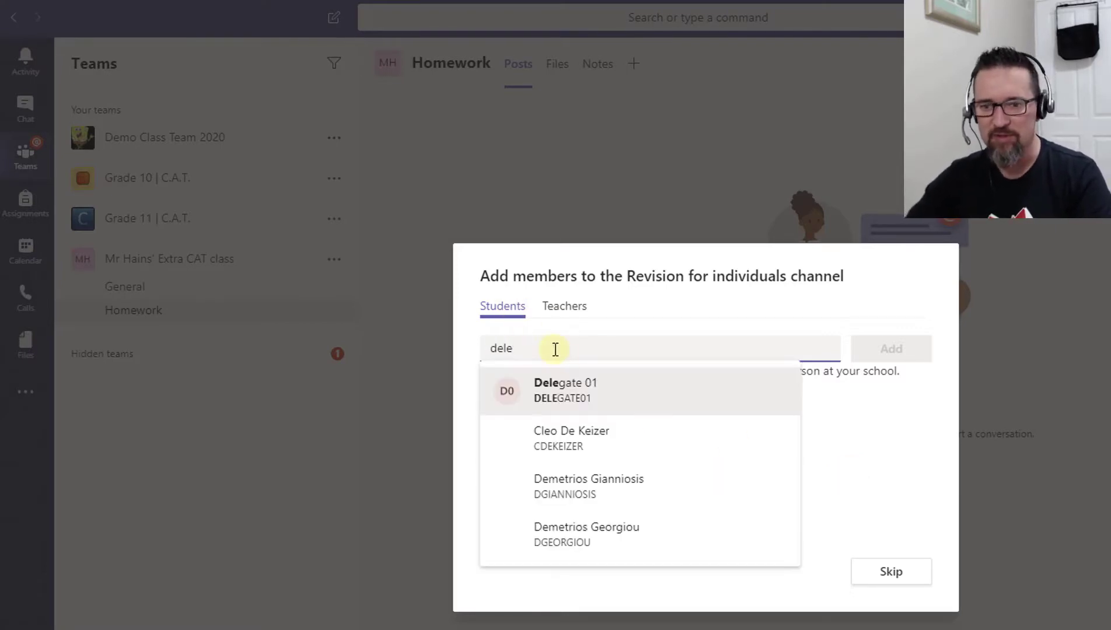
{"action": "left_click", "coordinate": [585, 391]}
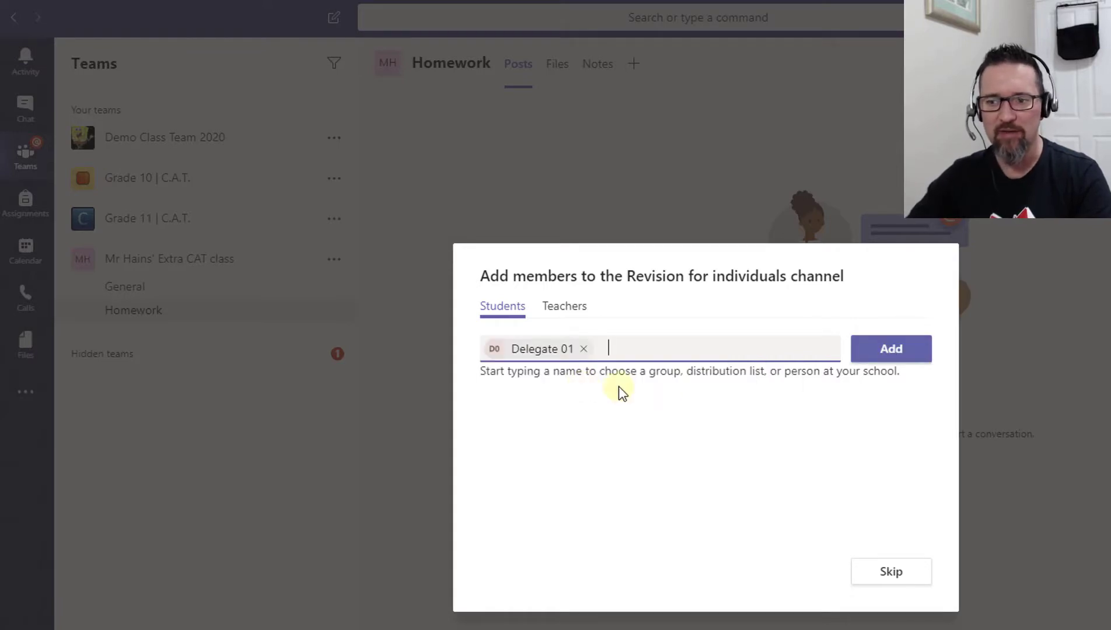
{"action": "left_click", "coordinate": [908, 353]}
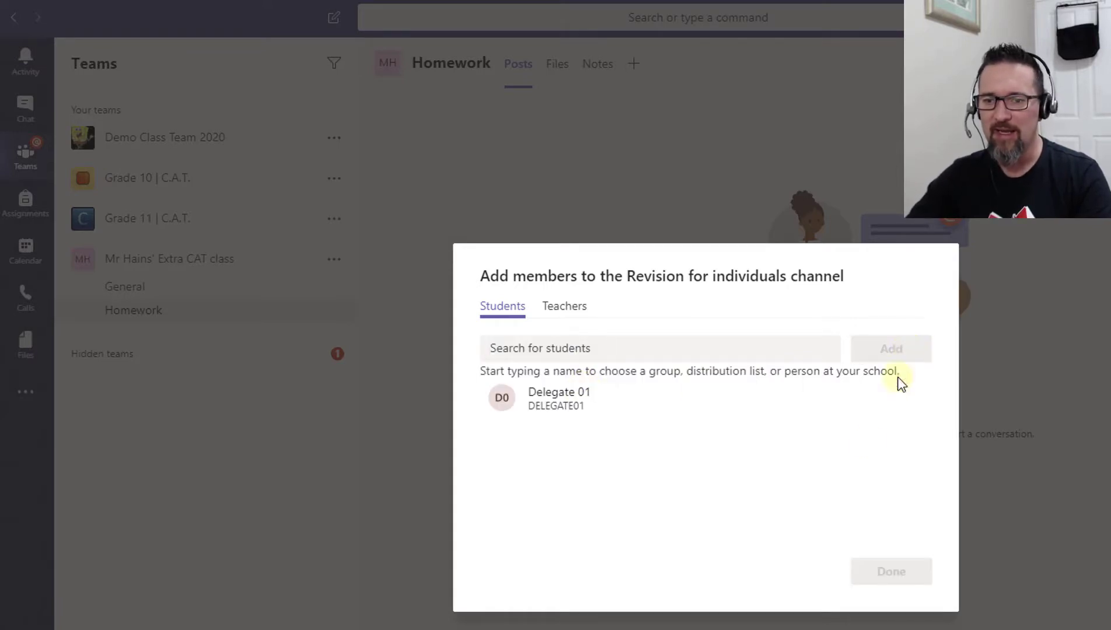
{"action": "left_click", "coordinate": [908, 572]}
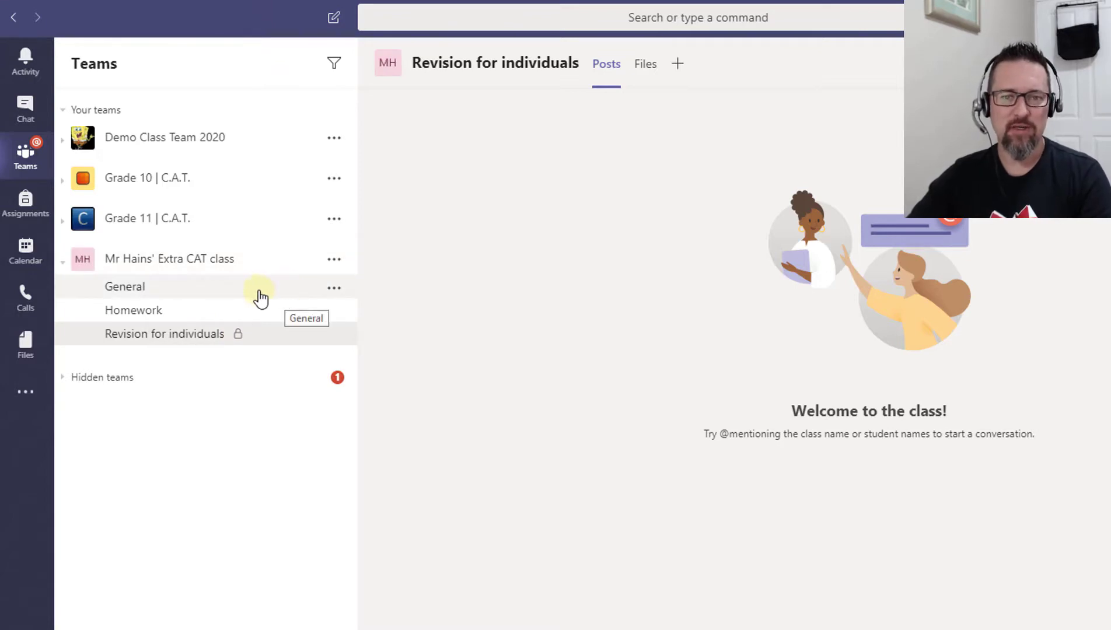
Look through the General, Homework and Revision for individuals channels, and examine the options available for the private channel
{"action": "left_click", "coordinate": [197, 295]}
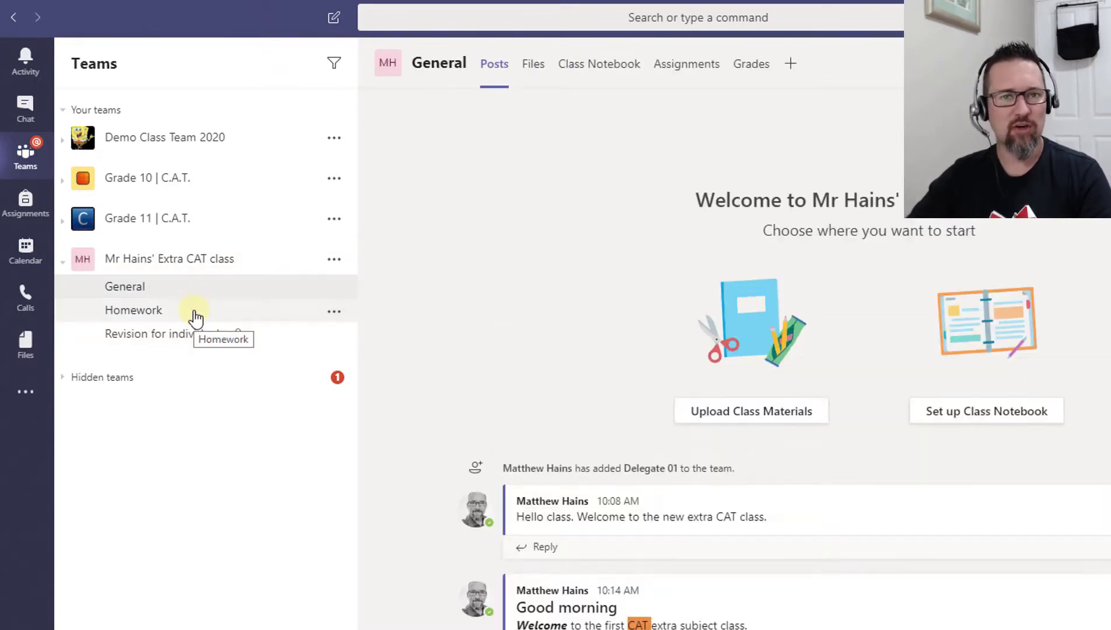
{"action": "left_click", "coordinate": [194, 316]}
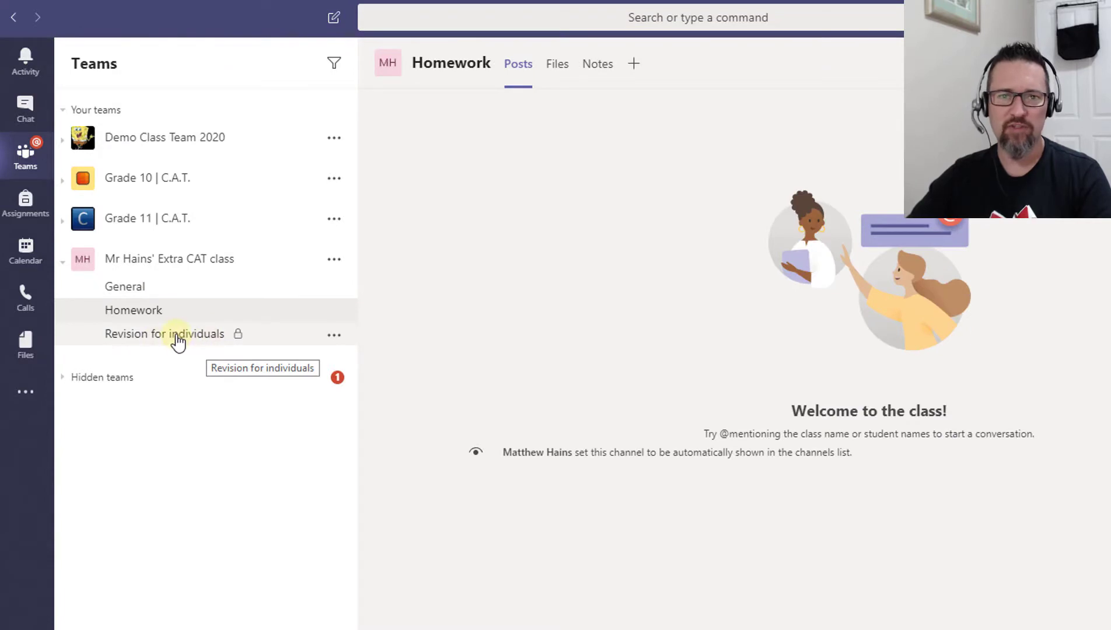
{"action": "left_click", "coordinate": [177, 339]}
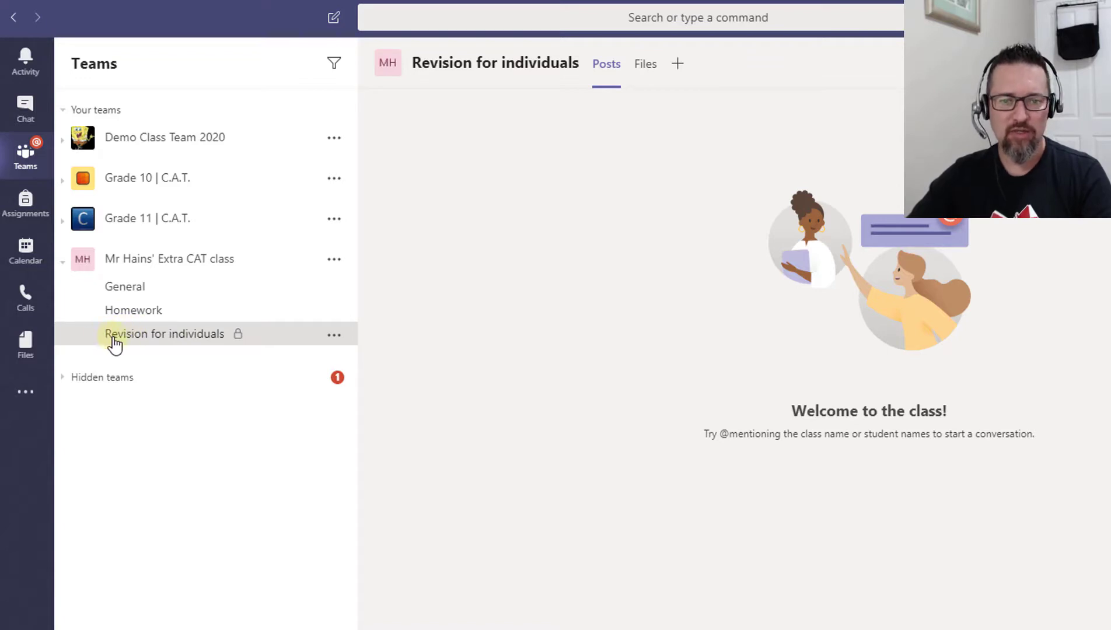
{"action": "left_click", "coordinate": [335, 338]}
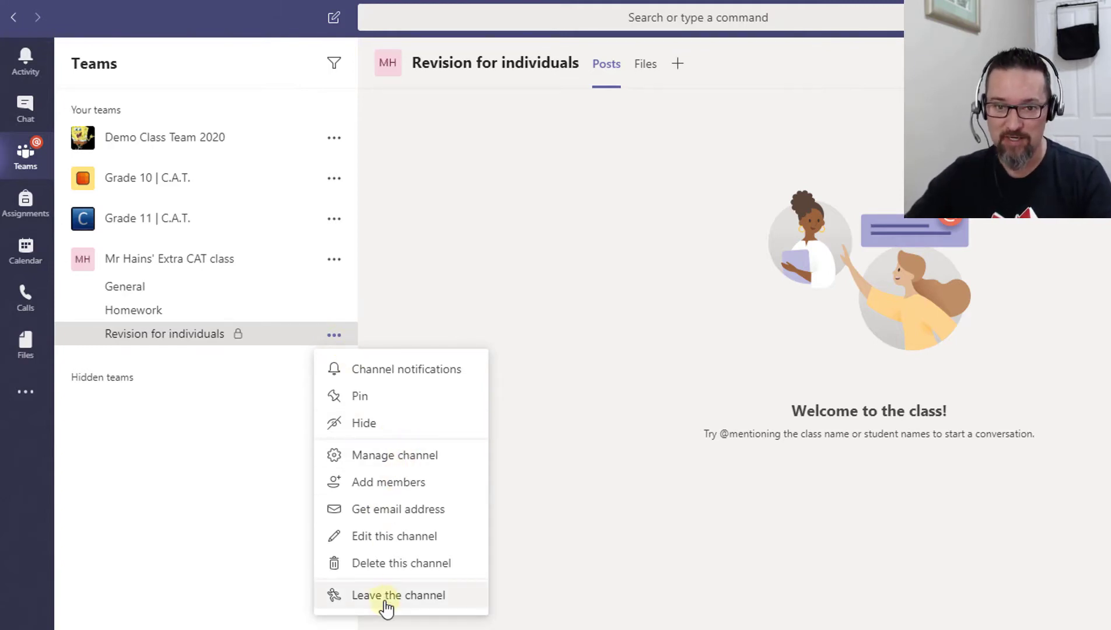
{"action": "left_click", "coordinate": [241, 390]}
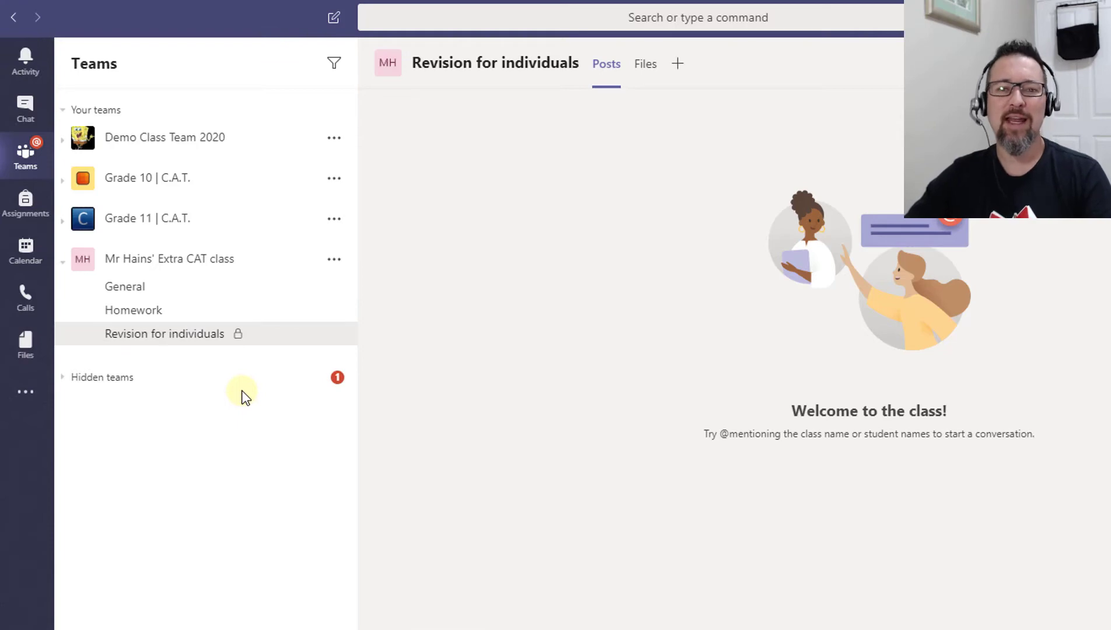